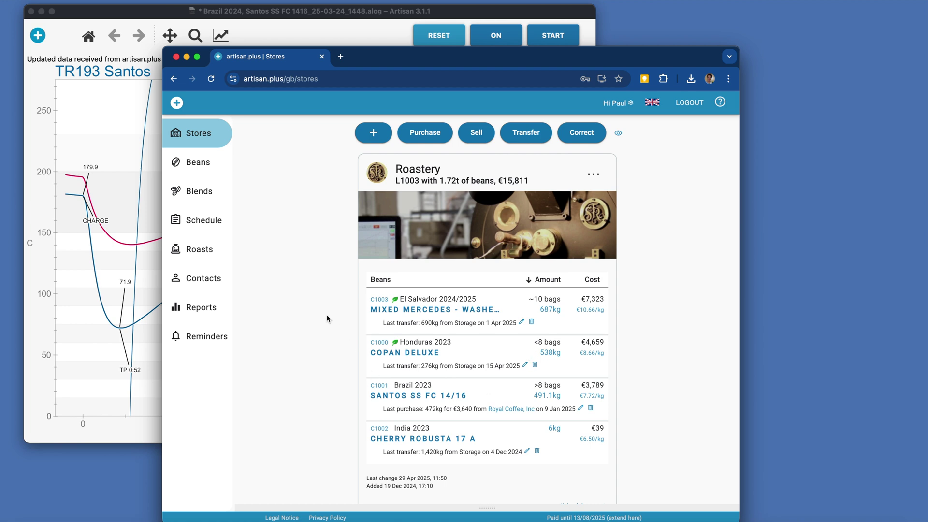
- Open the Stocks report and sort the list by beans in ascending order
click(208, 312)
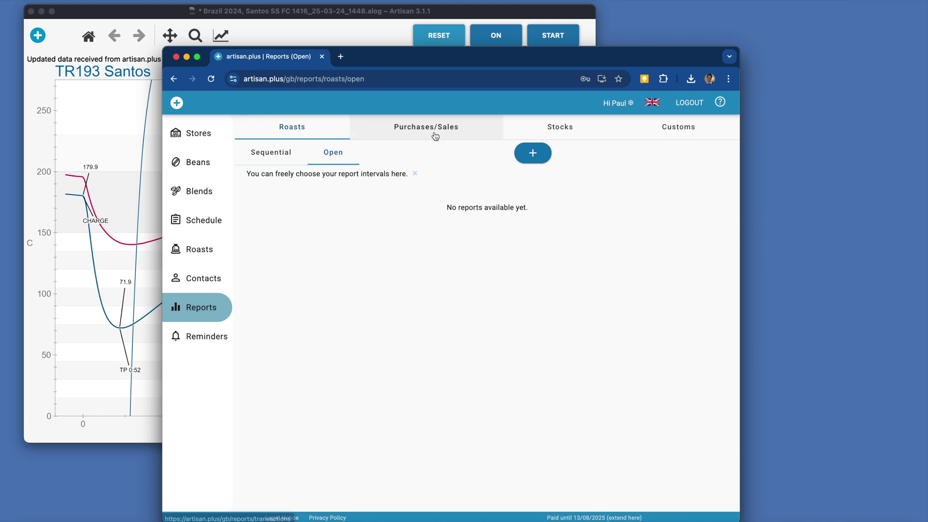
click(541, 131)
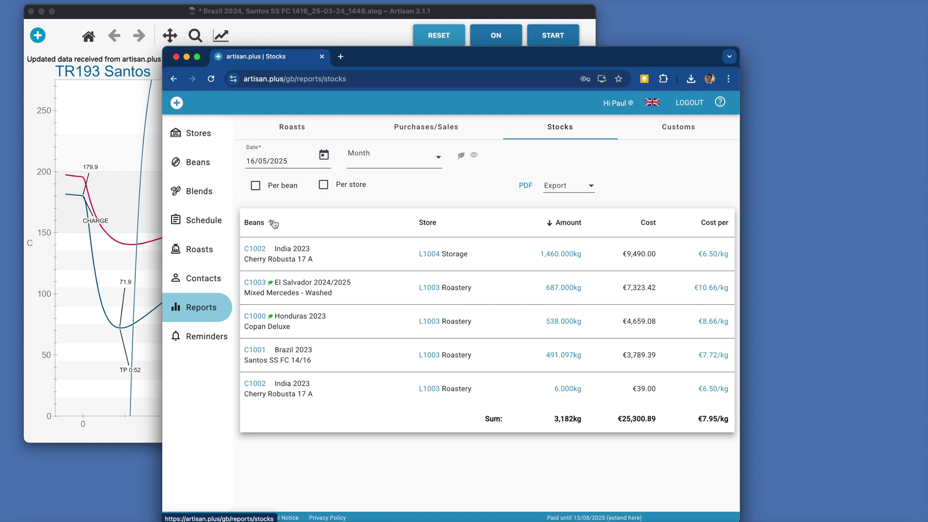
click(258, 226)
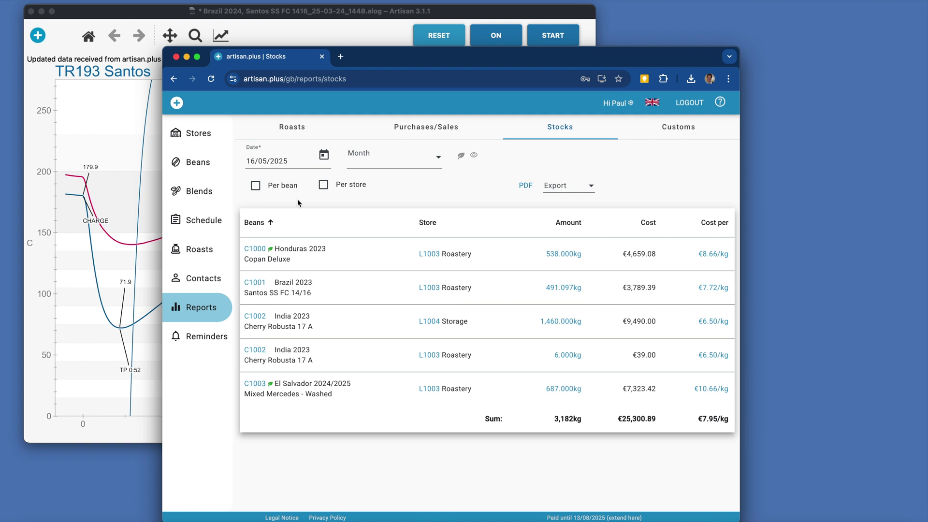
- Group the stock report per bean, and switch the grouping to per store
click(284, 189)
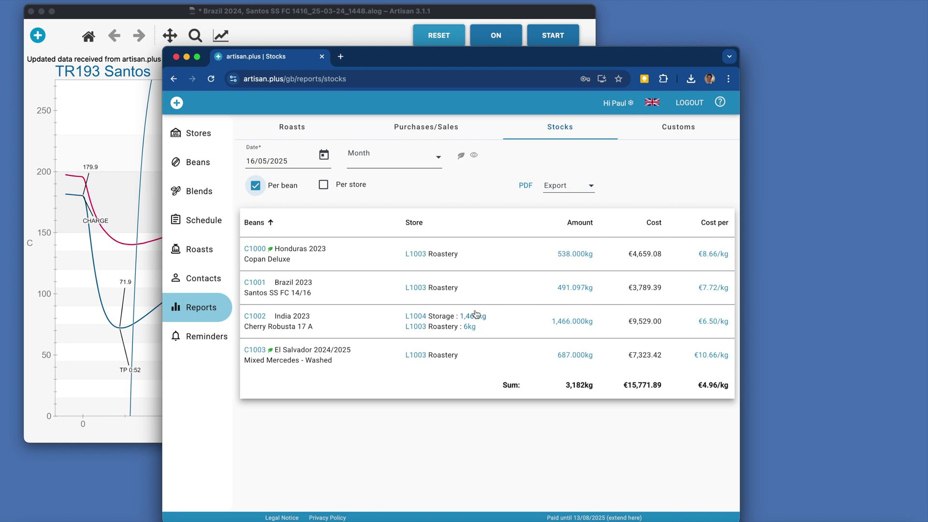
click(345, 189)
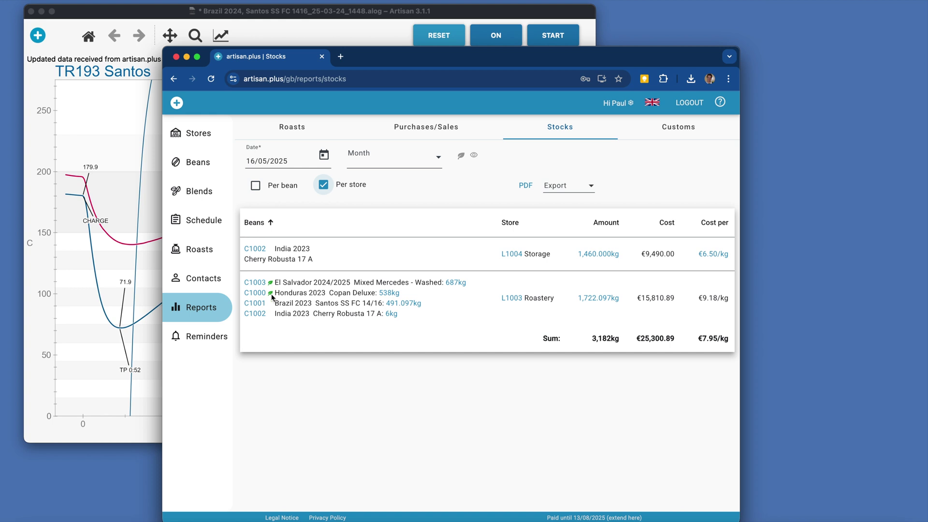
- Filter the stock report to organic beans only and to non-organic beans only, and clear the organic filter
click(460, 158)
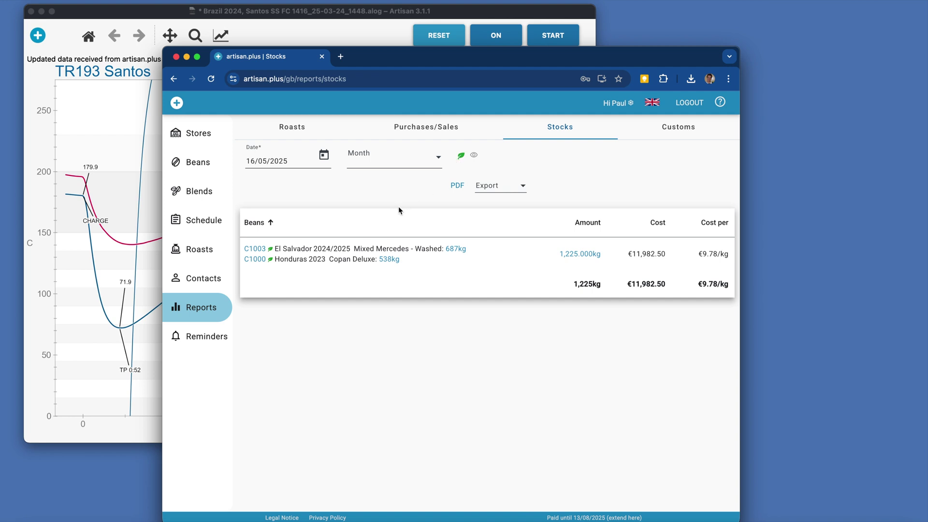
click(461, 156)
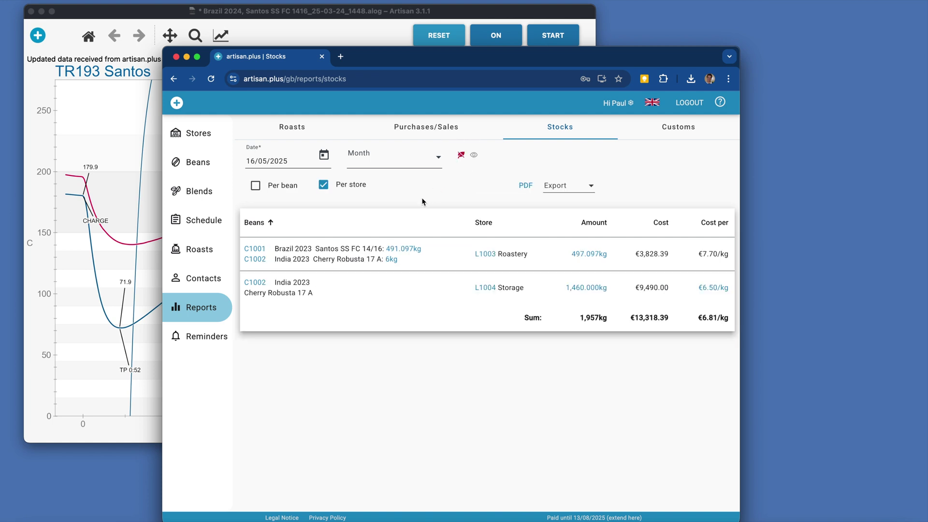
click(462, 156)
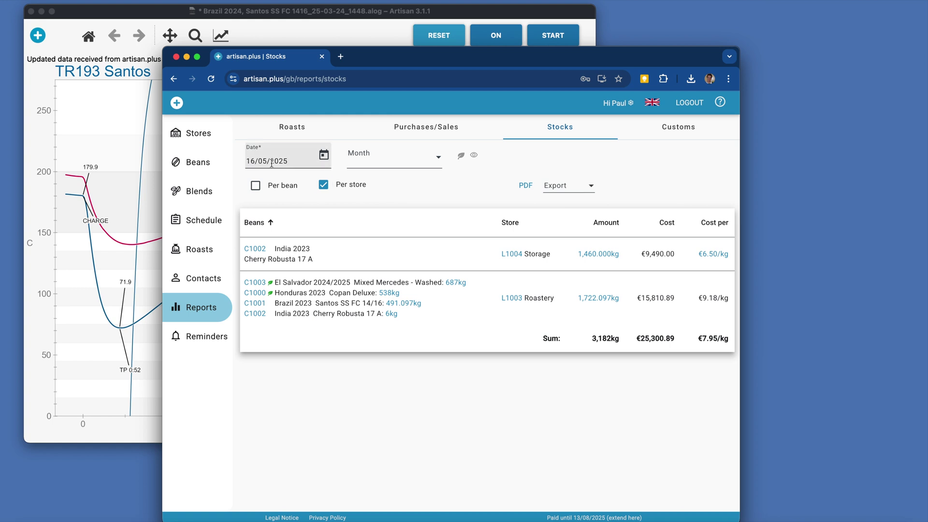
- Check the report's date picker and view the stocks at the end of January and of February
click(325, 155)
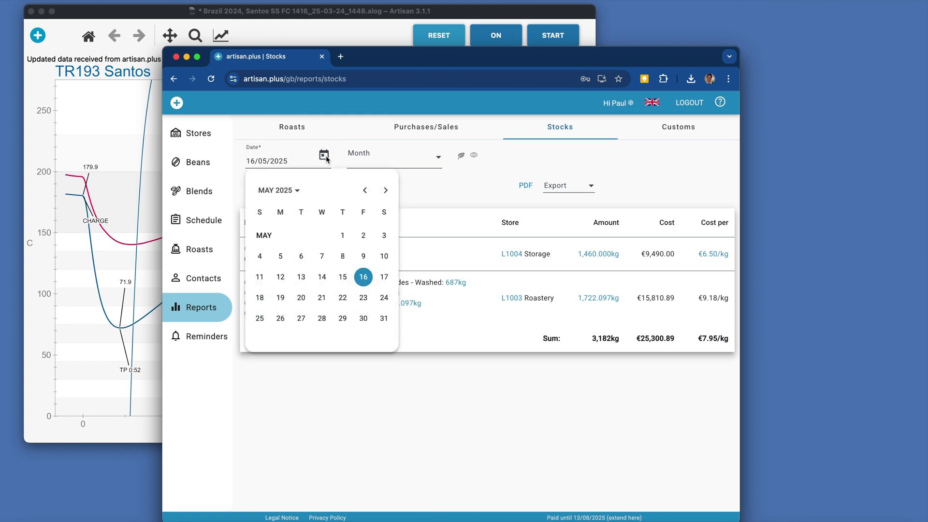
click(326, 156)
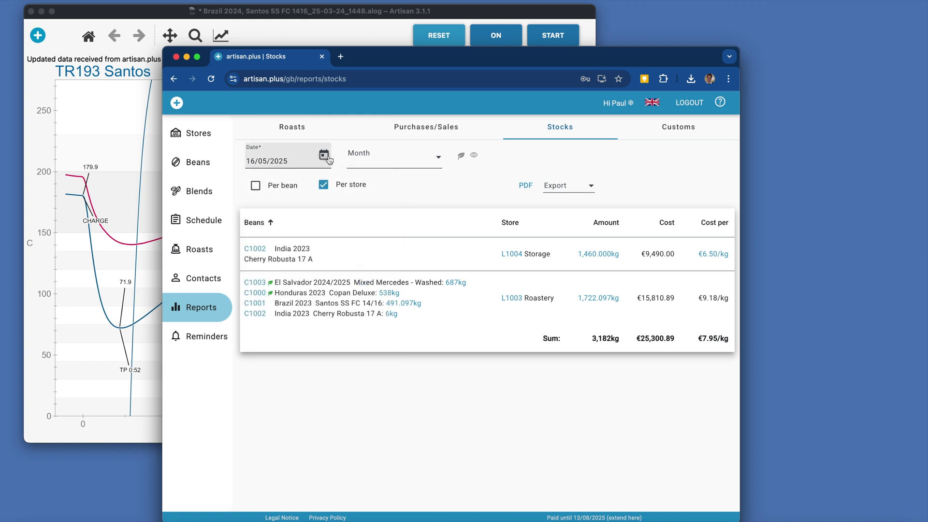
click(400, 161)
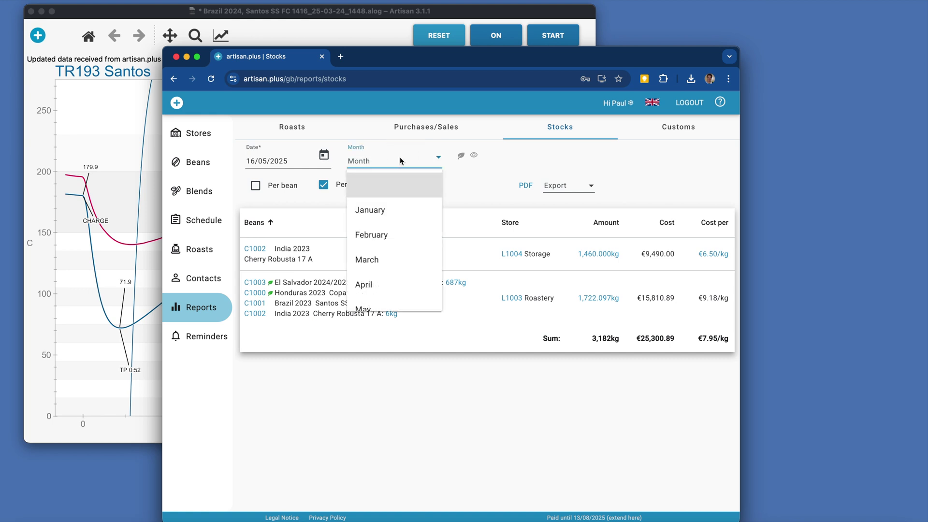
click(395, 209)
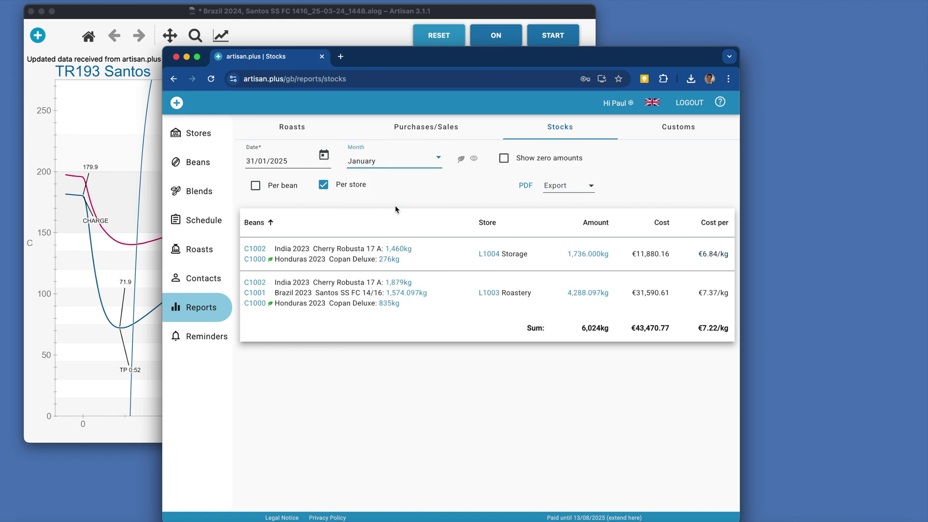
click(411, 163)
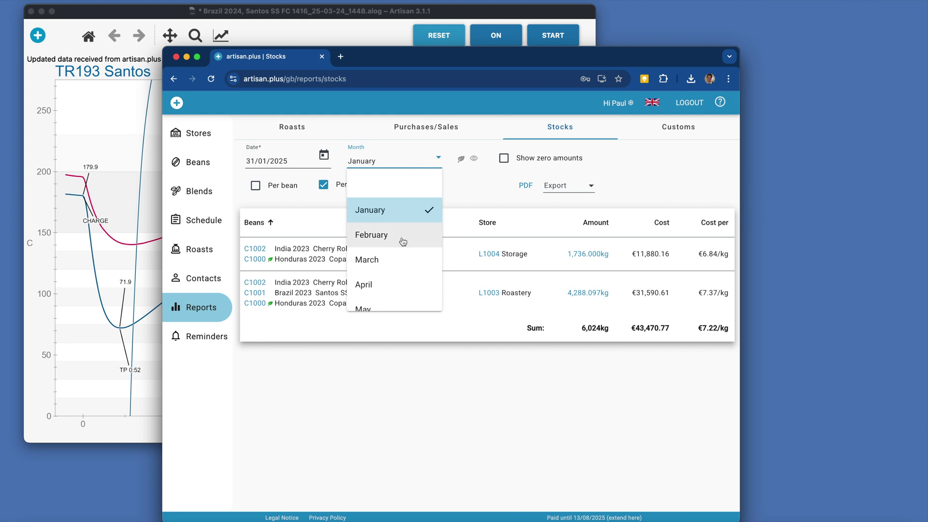
click(402, 237)
- Set the stock report's month to June and include beans with zero amounts
click(404, 169)
scroll(398, 286, down, 3)
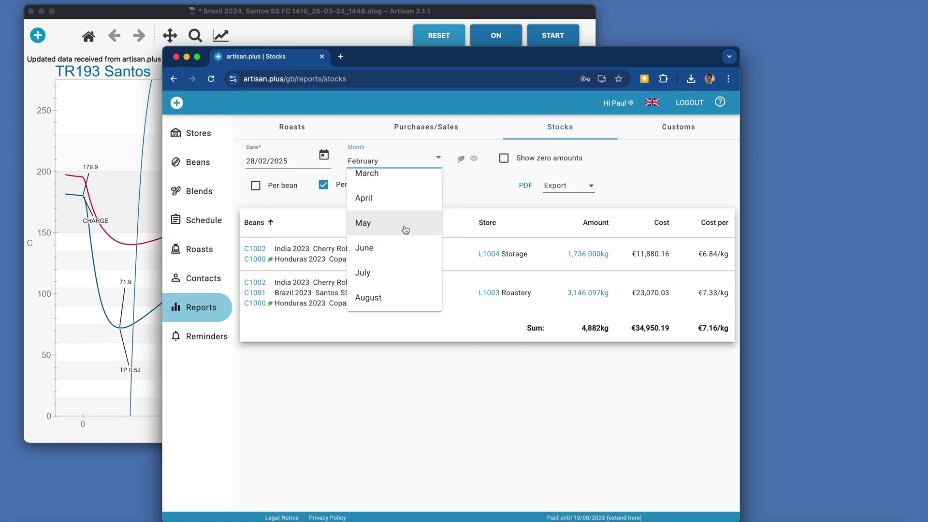
click(404, 249)
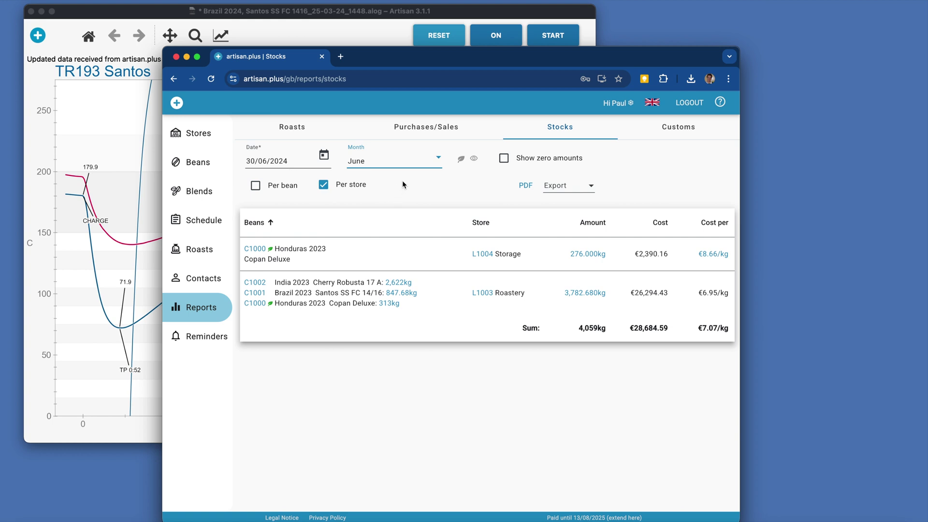
click(504, 160)
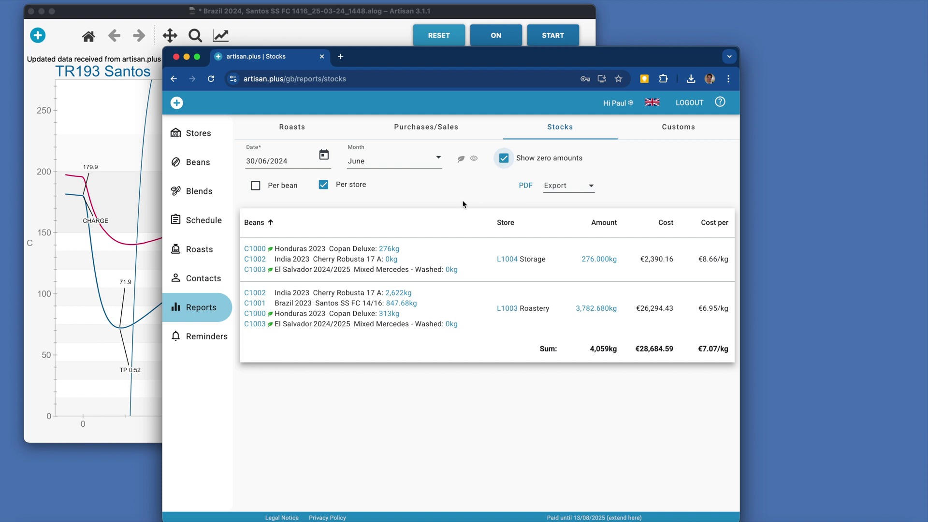
- View the report's export formats and the account's data export settings, and return to the Stocks report
click(572, 187)
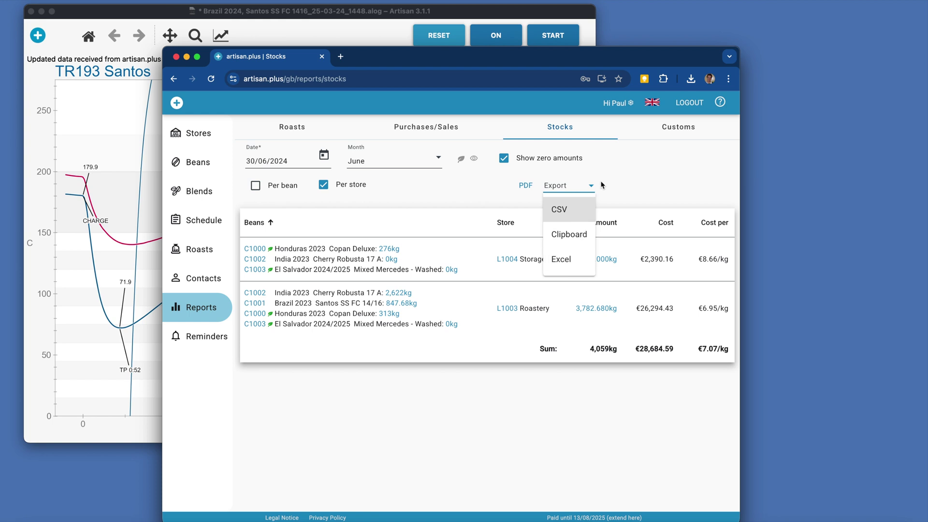
click(607, 163)
click(620, 104)
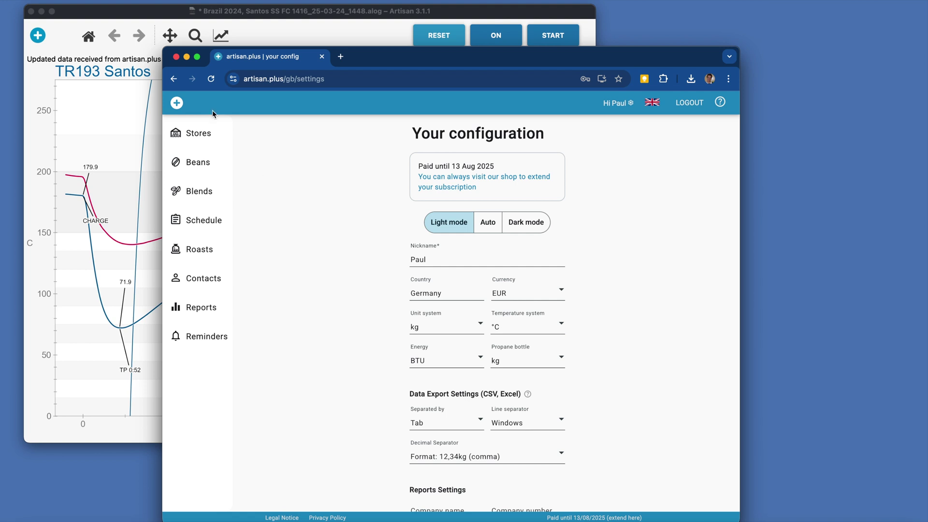
click(174, 79)
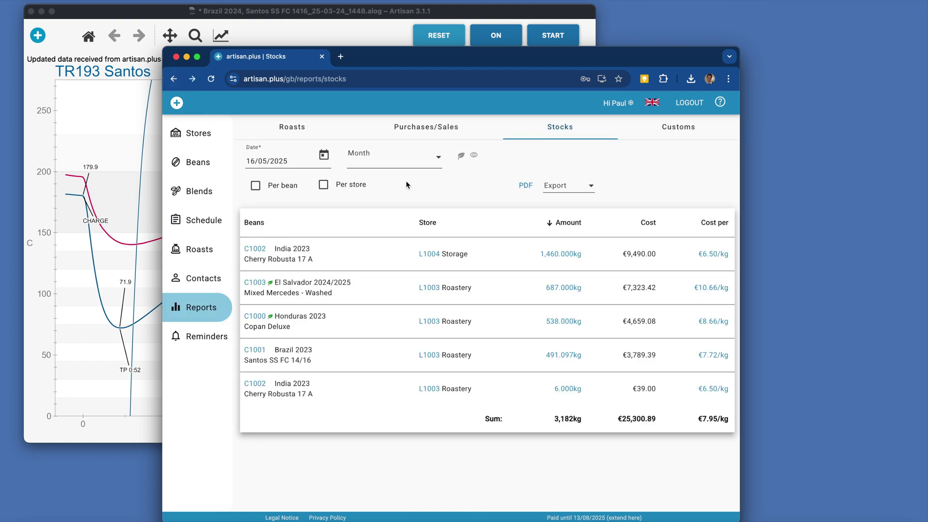
- Save the stock report as Stock_16_May_2025.pdf in the reports folder, view the PDF, and return to the Stocks report
click(526, 188)
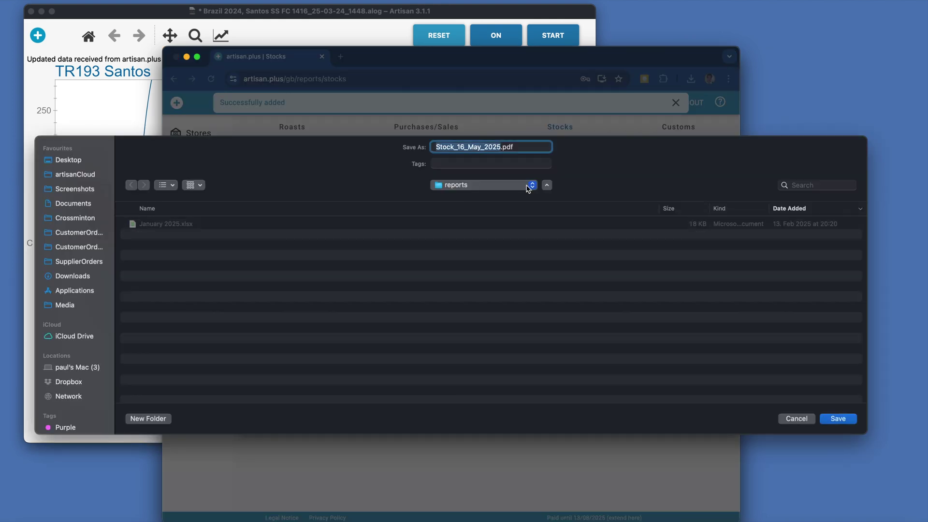
click(830, 420)
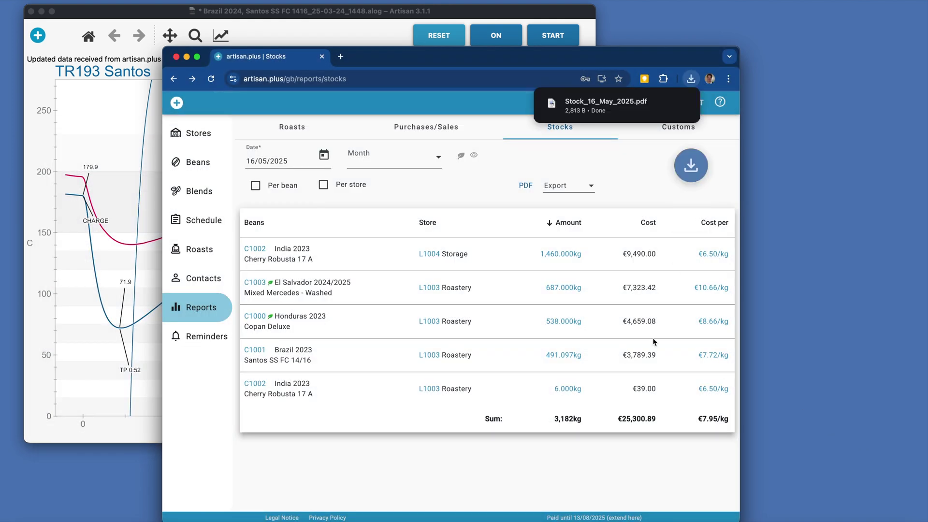
click(591, 104)
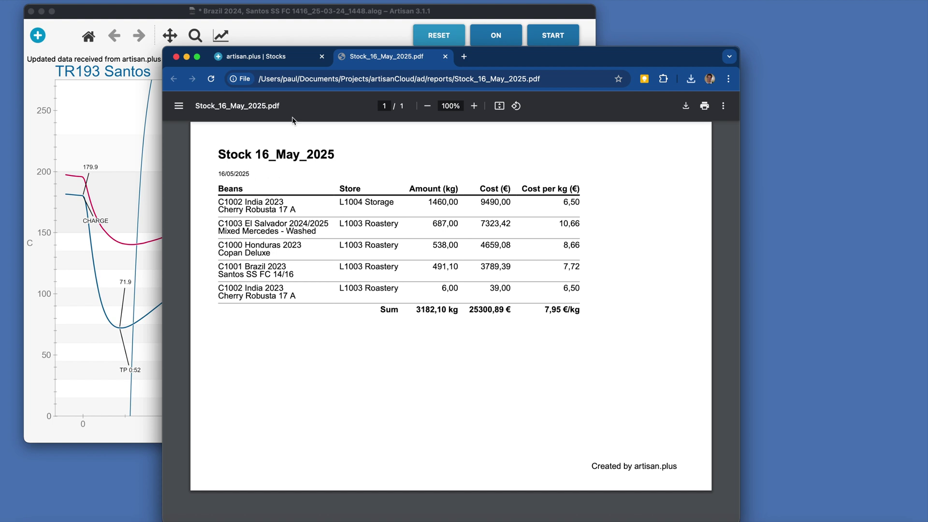
click(269, 58)
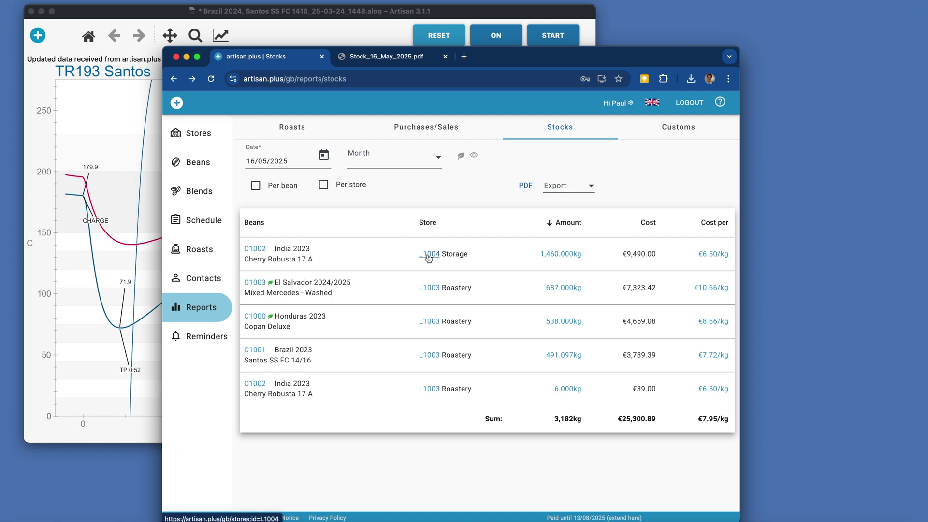
- Try a stock correction with a weight difference of -60 kg for Cherry Robusta 17 A in Storage, and cancel it
click(561, 254)
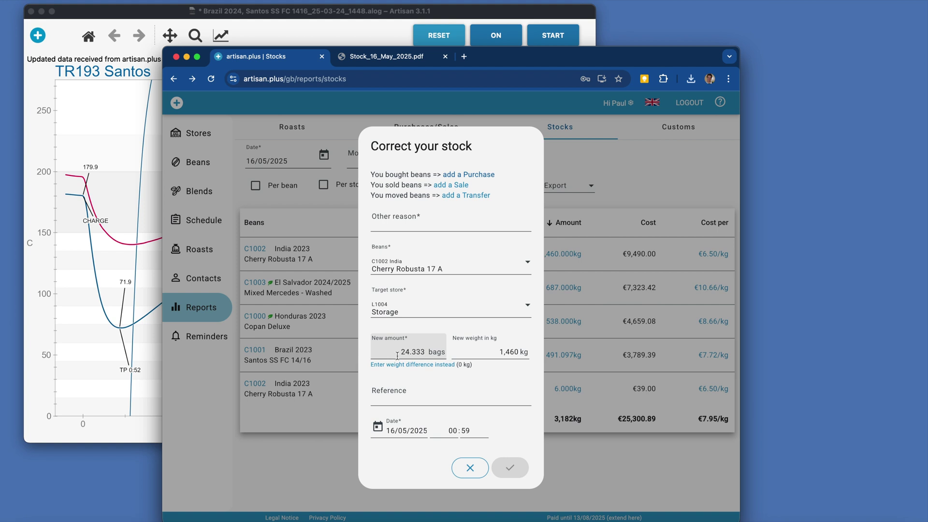
click(437, 368)
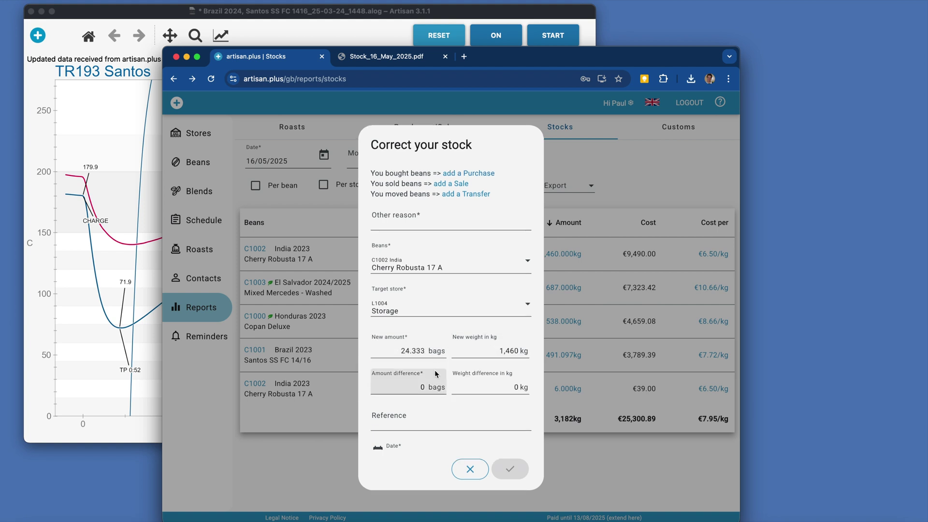
double_click(518, 386)
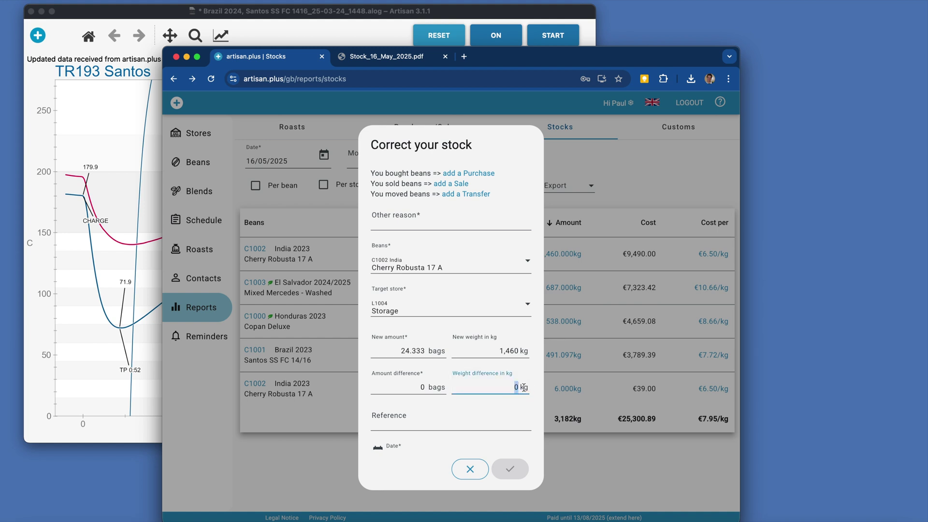
text(-60)
key(Tab)
scroll(402, 417, down, 1)
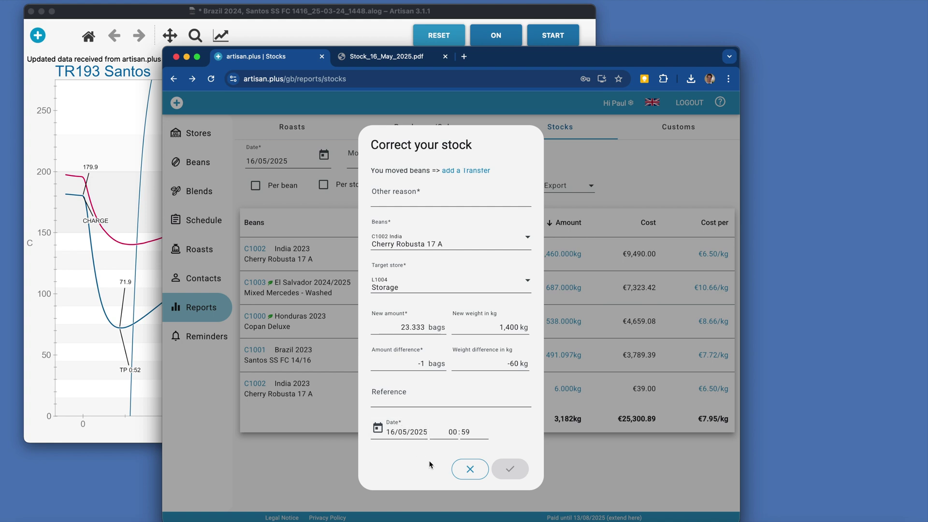
click(466, 469)
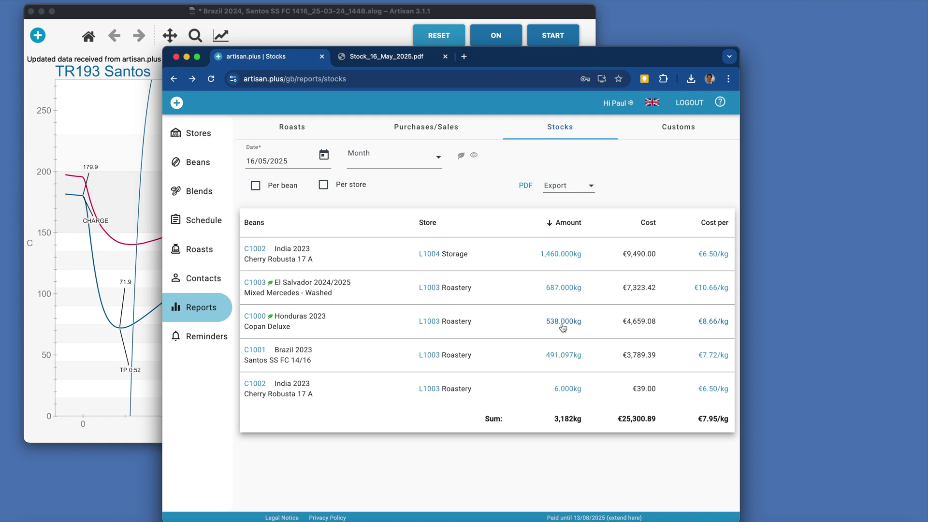
- Examine which purchases make up the average cost per kg of Copan Deluxe in the Roastery, and close the breakdown
click(714, 323)
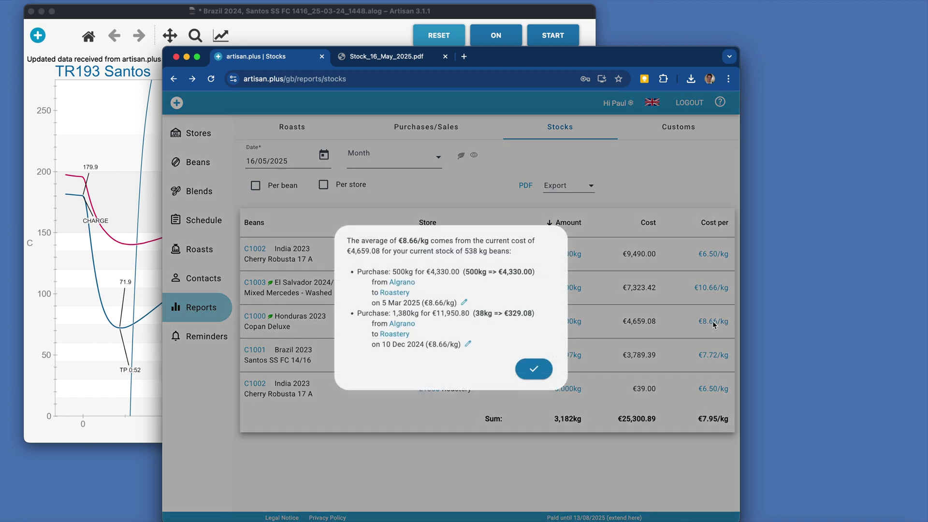
double_click(473, 273)
click(473, 274)
click(477, 316)
drag(477, 315, 489, 314)
click(534, 368)
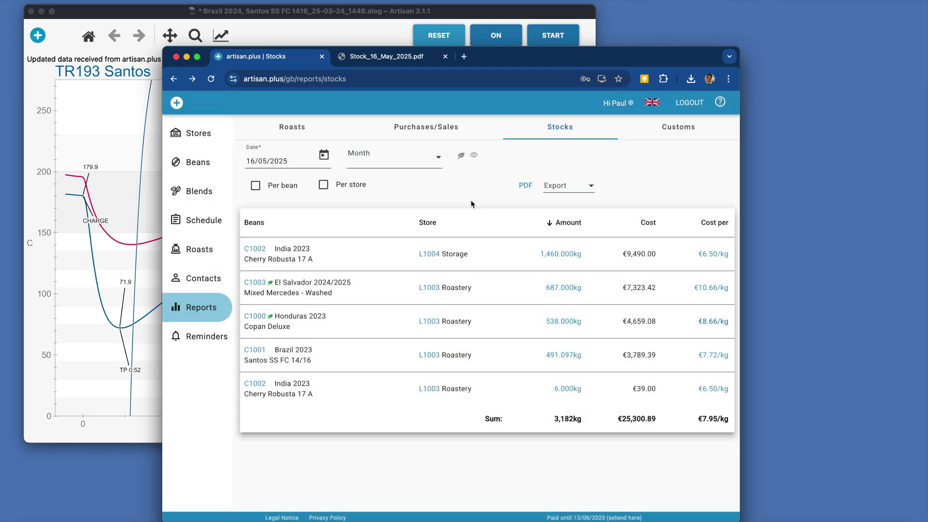
- Open the Stores overview
click(211, 137)
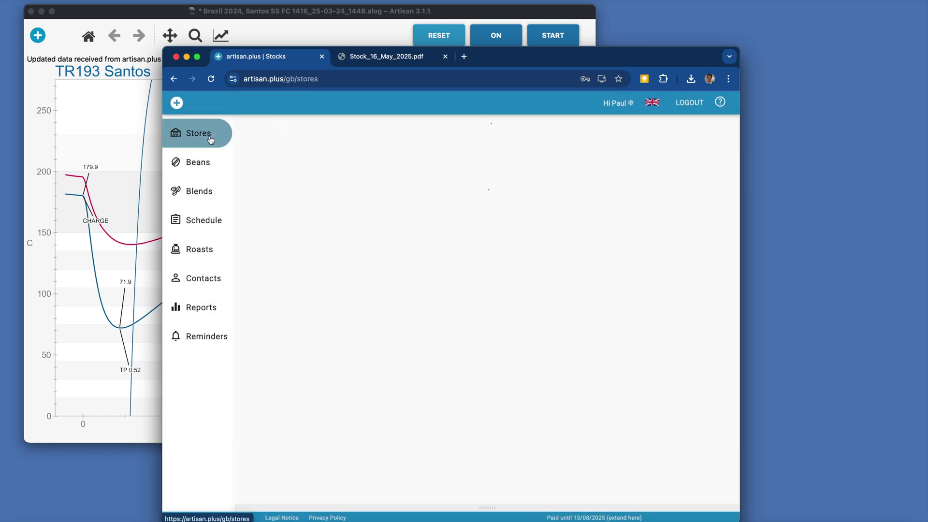